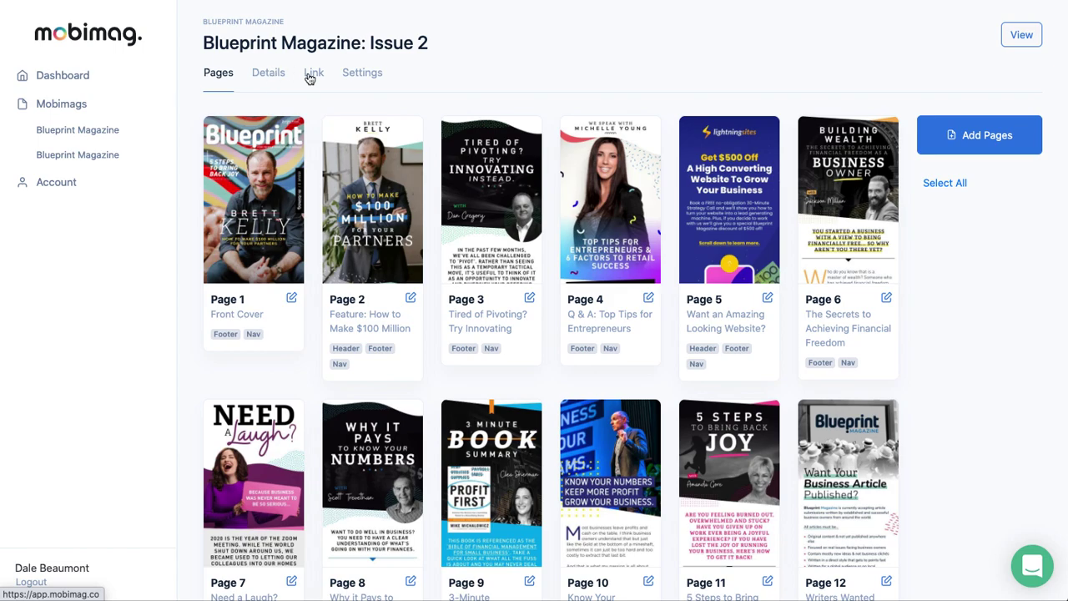
left_click(311, 78)
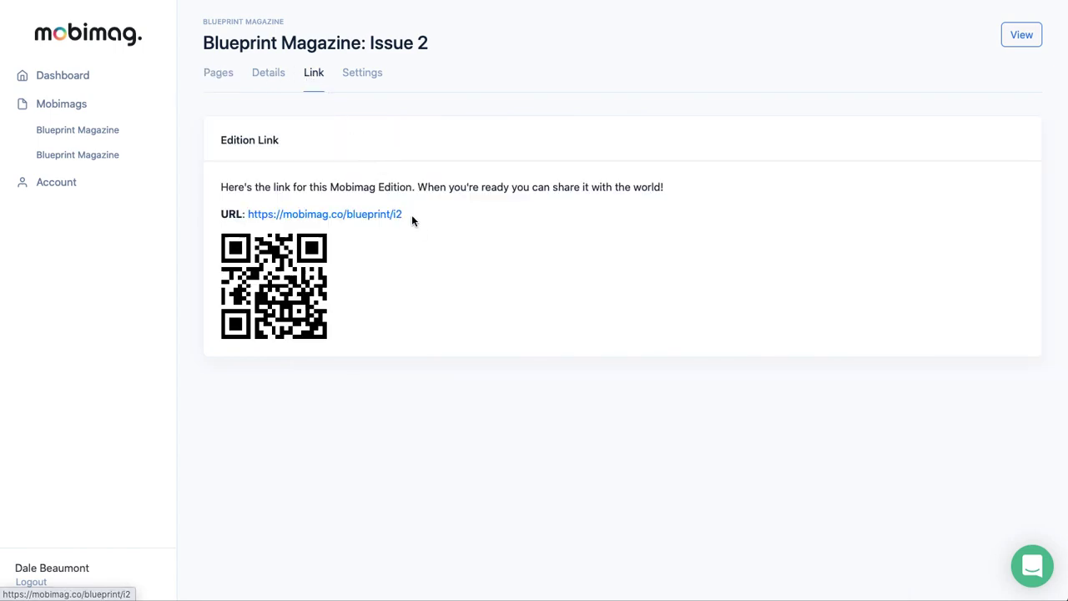
left_click_drag(403, 214, 247, 214)
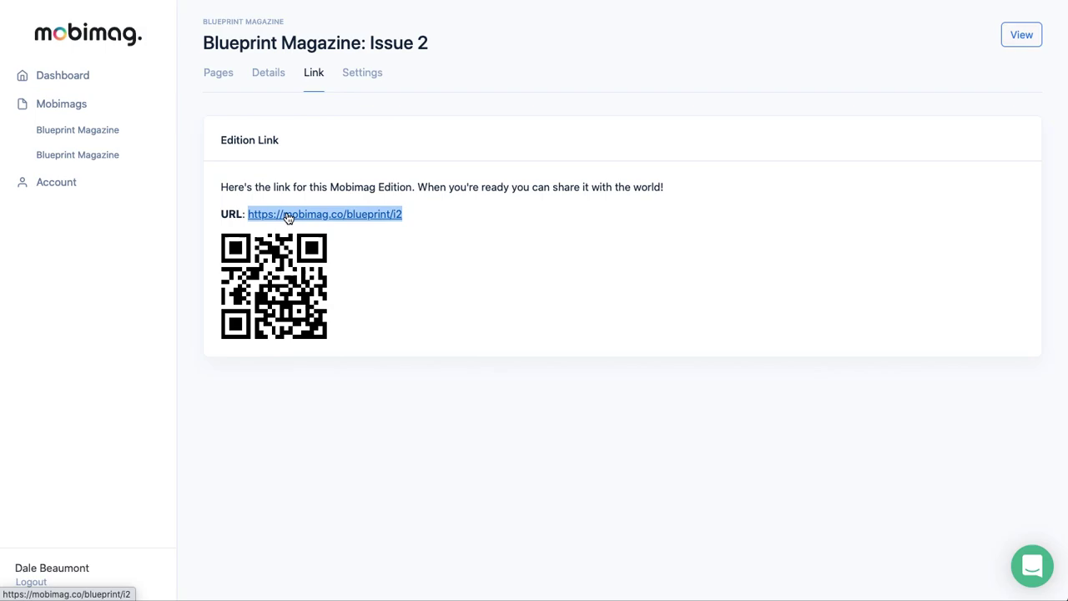
left_click(278, 77)
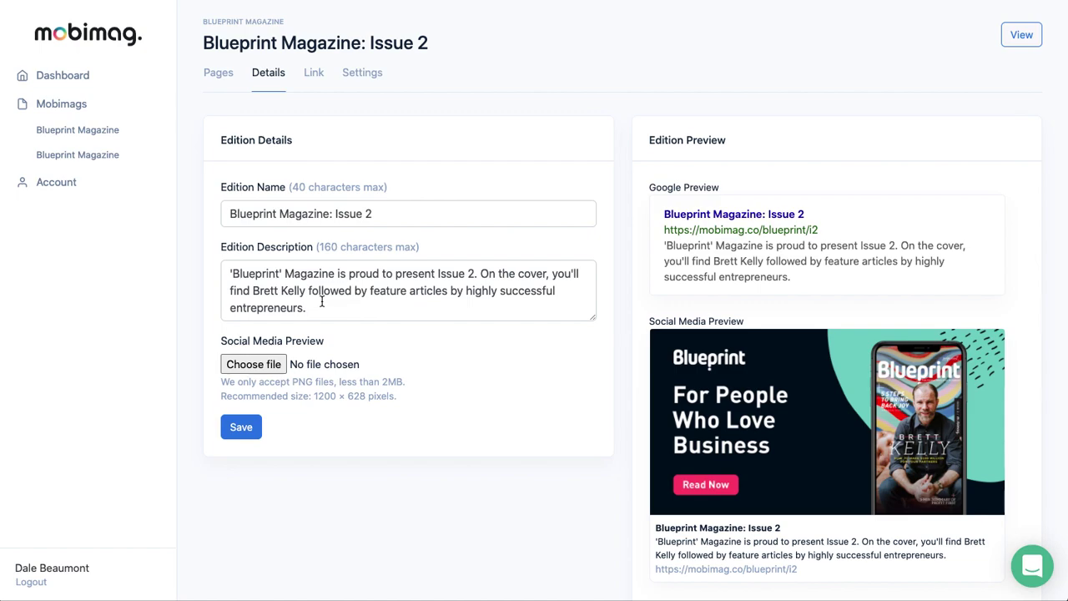
triple_click(280, 273)
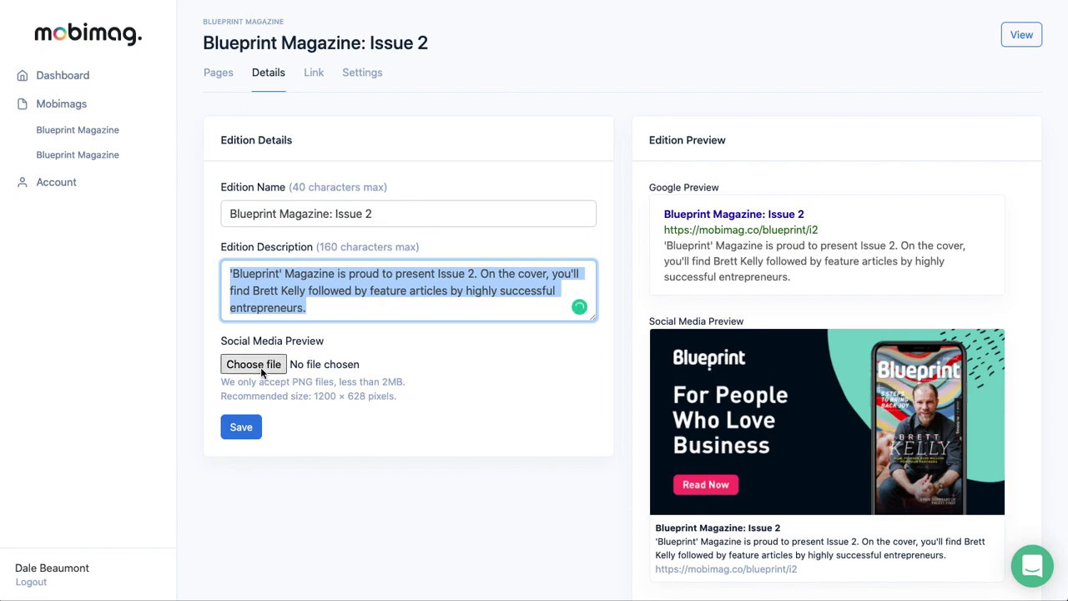
left_click(315, 75)
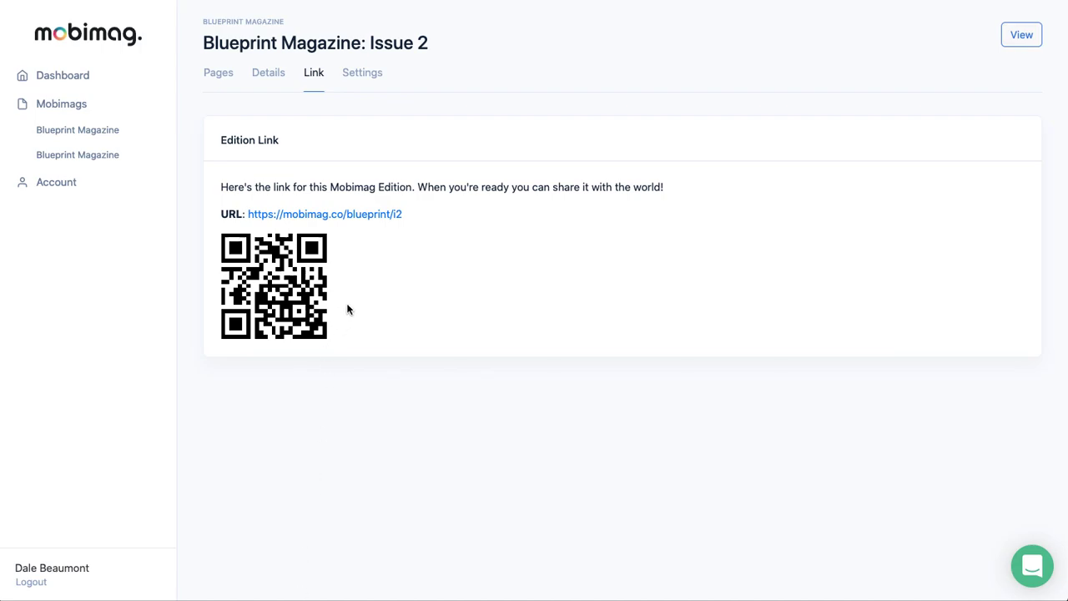
right_click(295, 285)
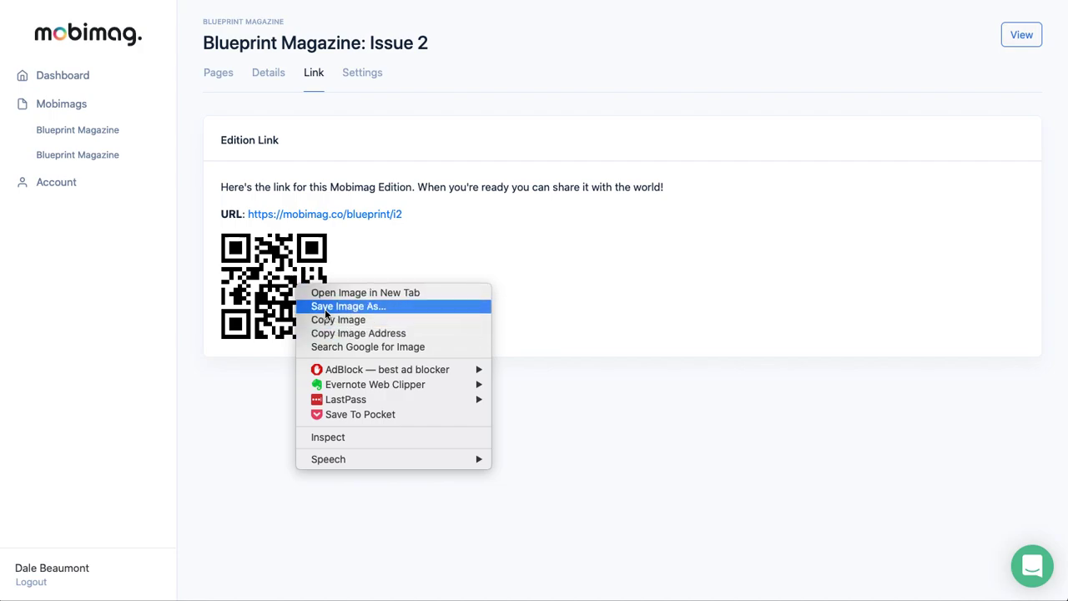
Save the Issue 2 QR code as a PNG and bring the Business Blueprint presentation forward.
left_click(326, 307)
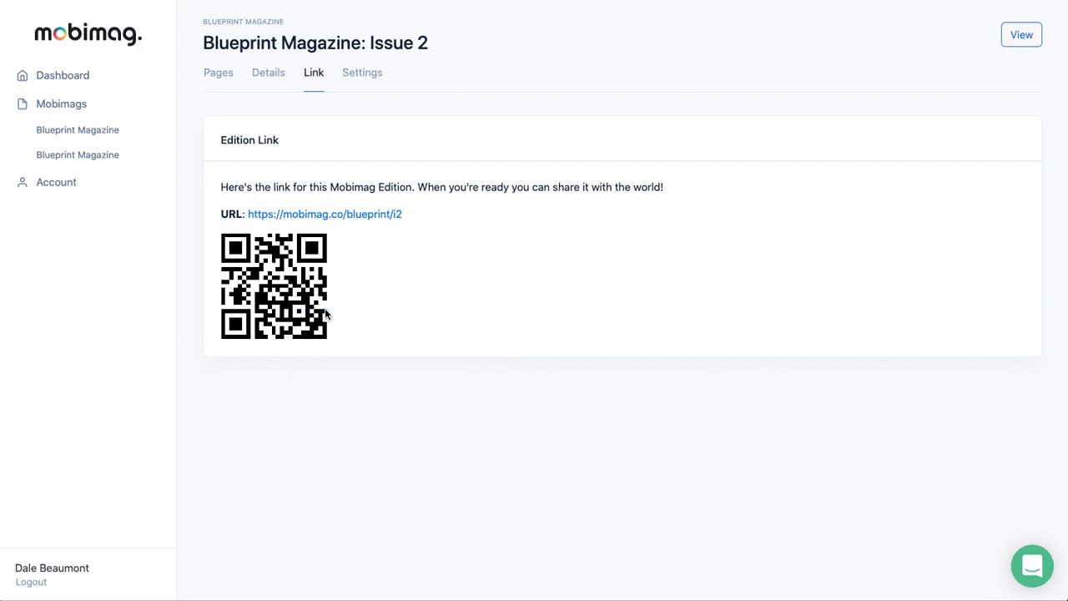
left_click(750, 382)
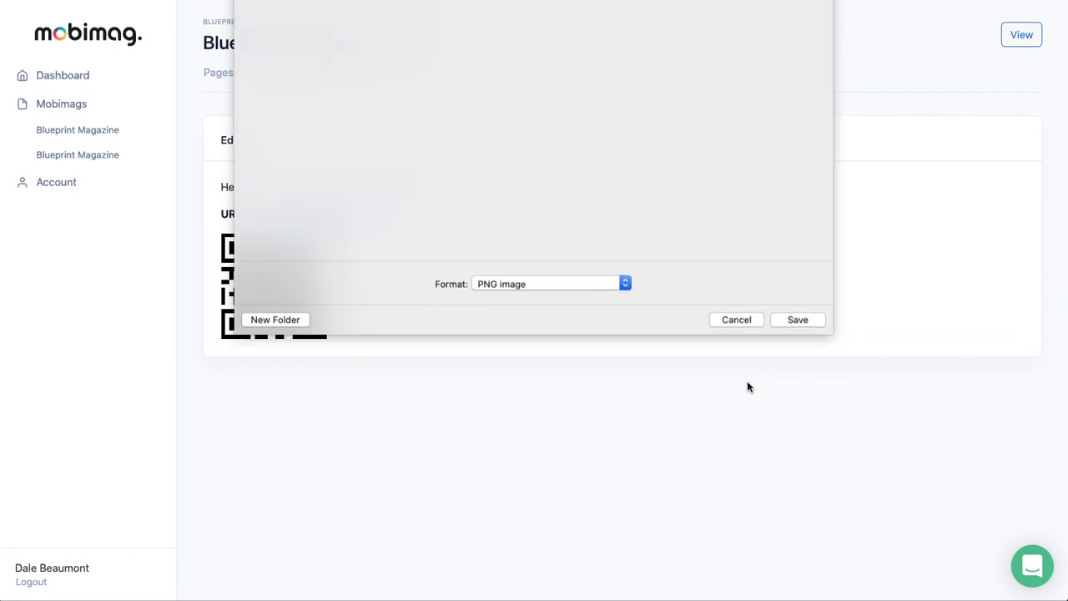
left_click_drag(300, 585, 308, 0)
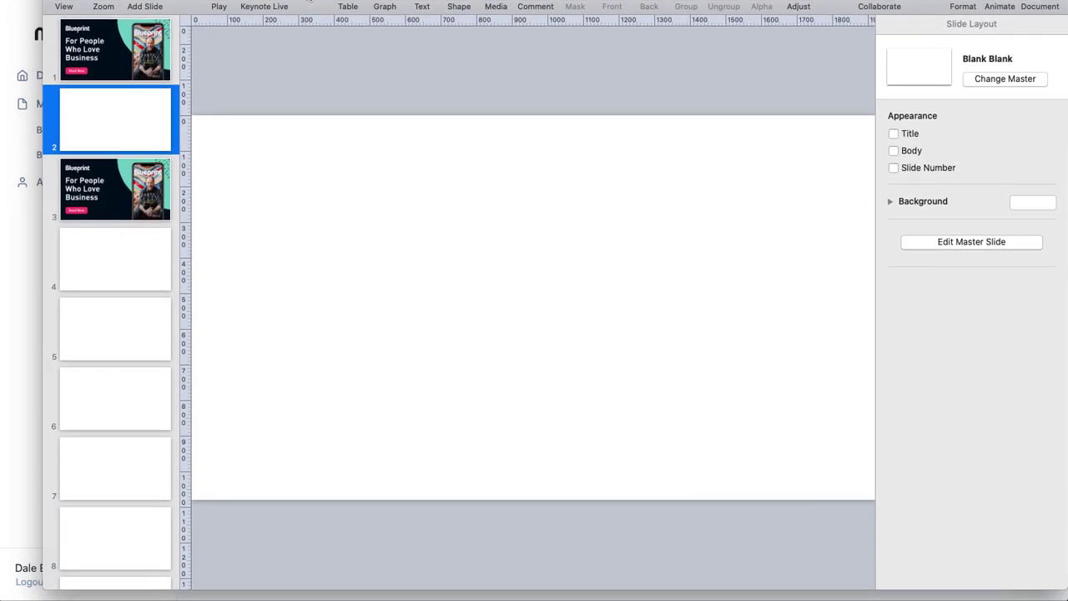
left_click(117, 67)
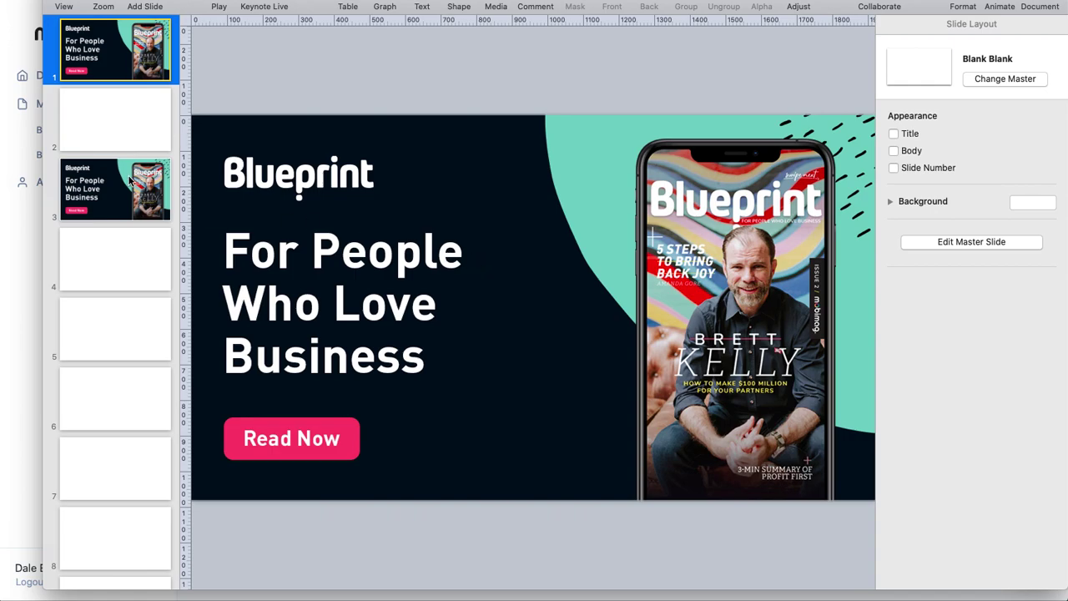
Place the QR code on blank slide 2, enlarged to 888 pt square and centred.
left_click(119, 137)
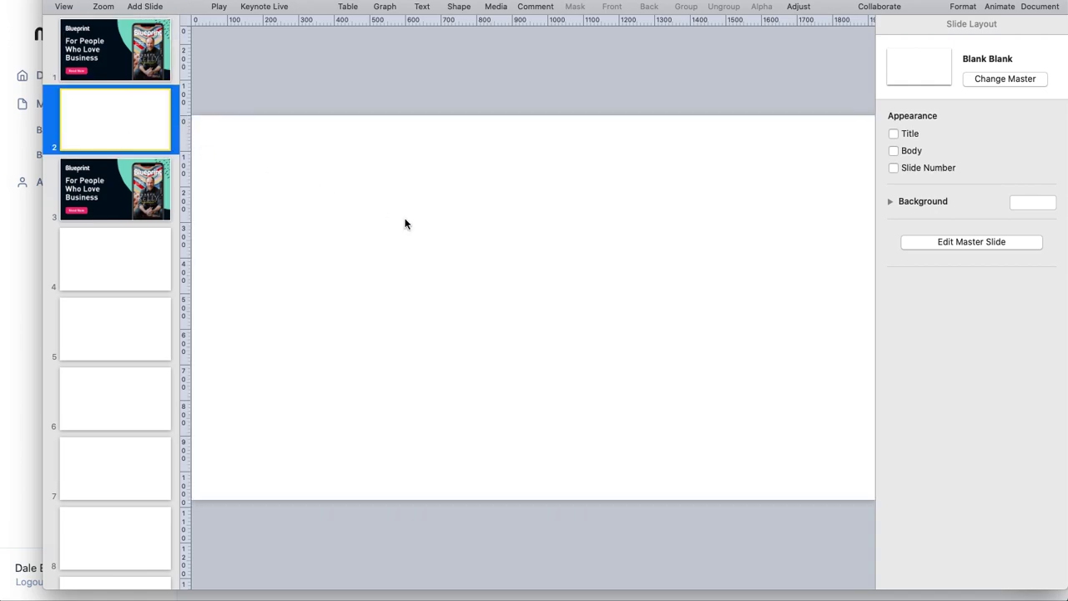
mouse_move(905, 405)
left_mouse_down()
mouse_move(534, 305)
mouse_move(544, 140)
left_mouse_up()
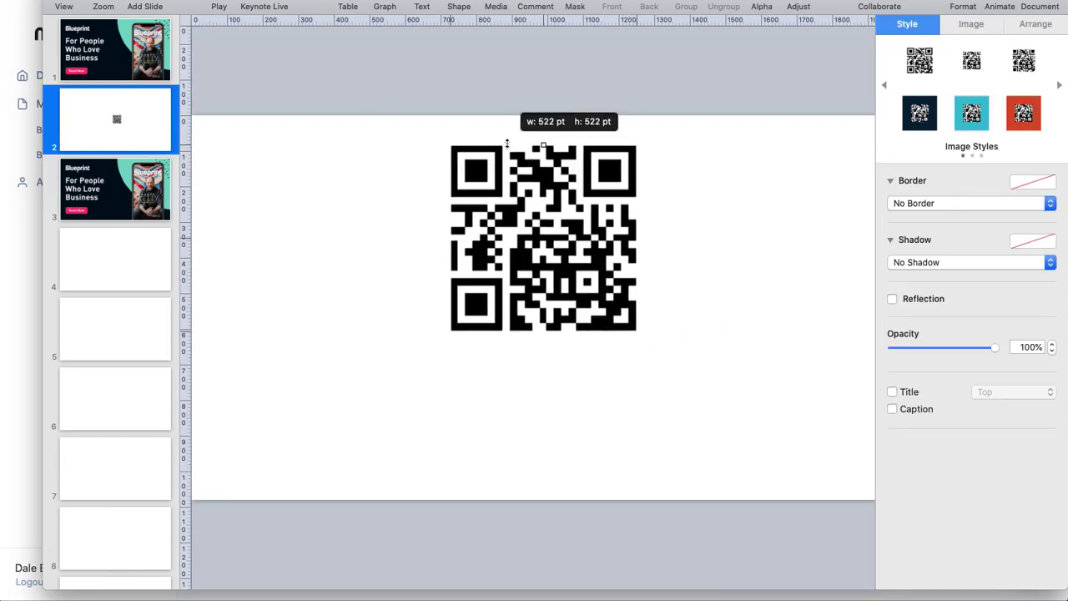
left_click_drag(543, 332, 478, 472)
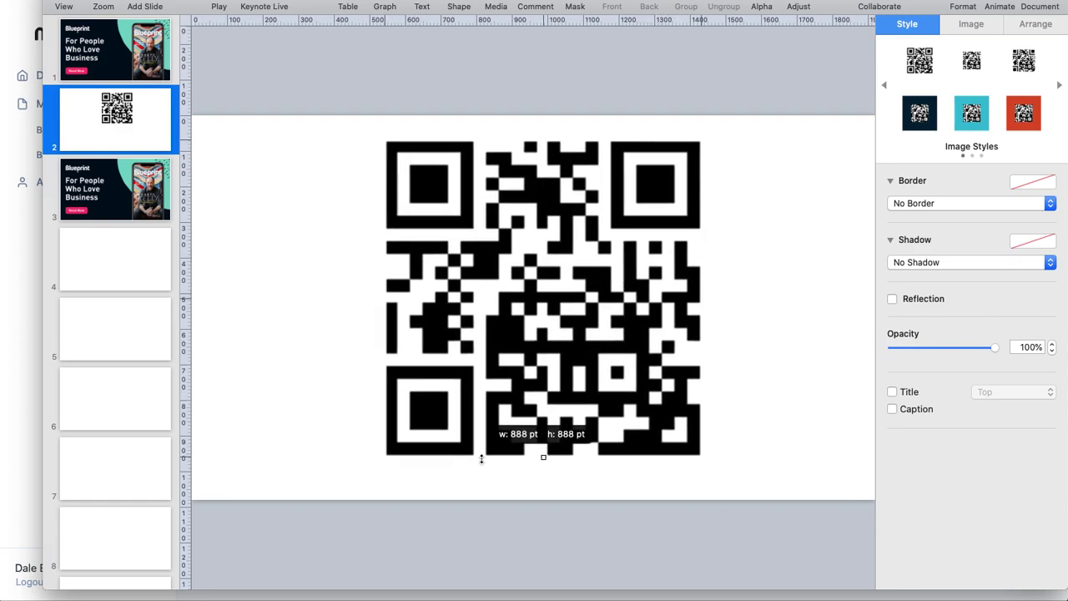
left_click_drag(582, 367, 573, 371)
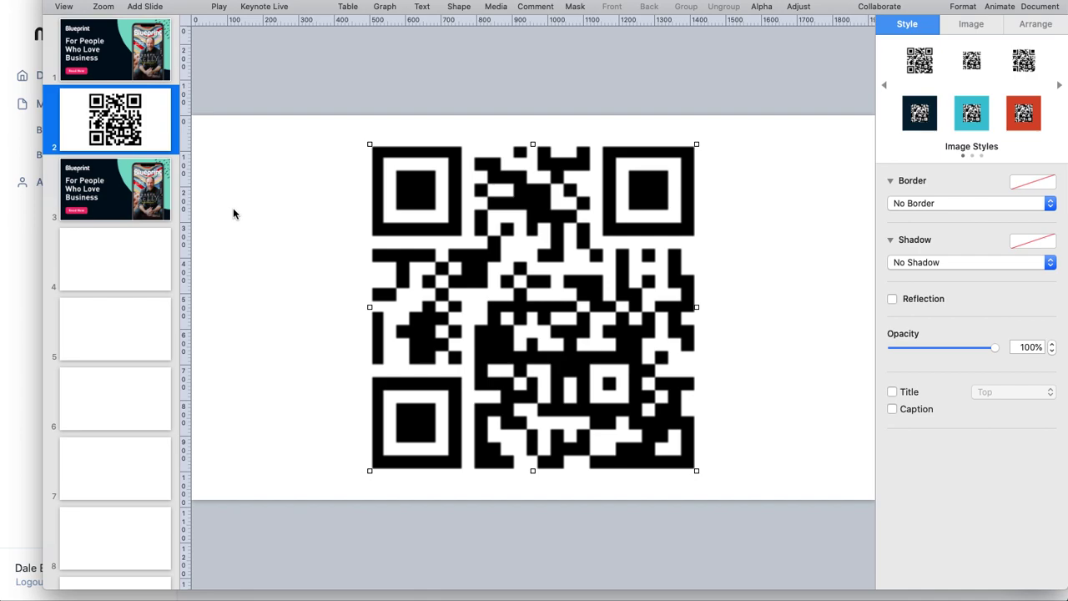
left_click(27, 292)
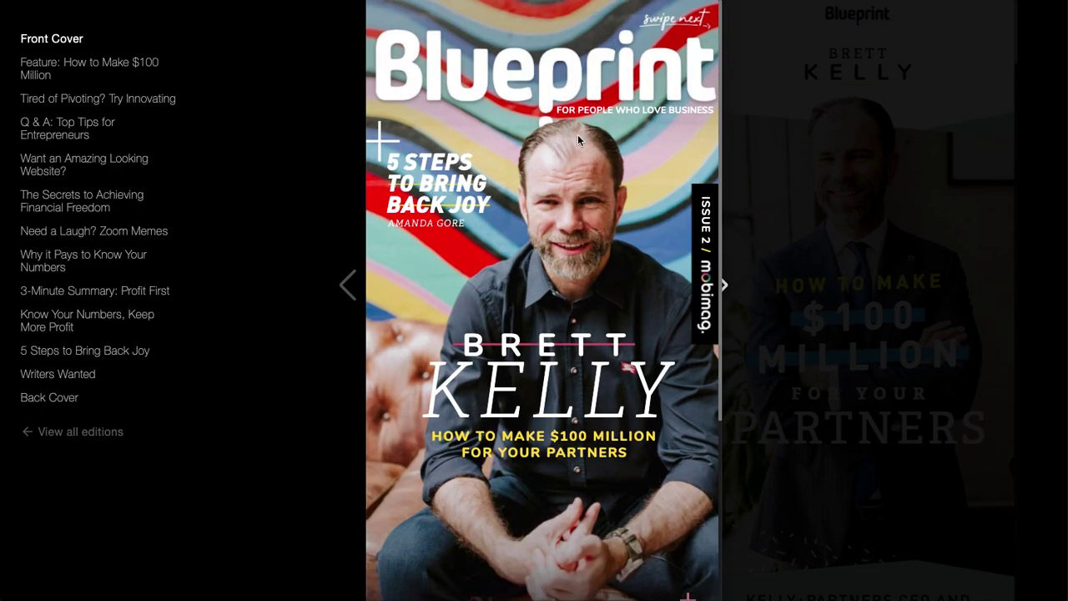
Page forward two pages through the Blueprint Issue 2 magazine.
key("Right")
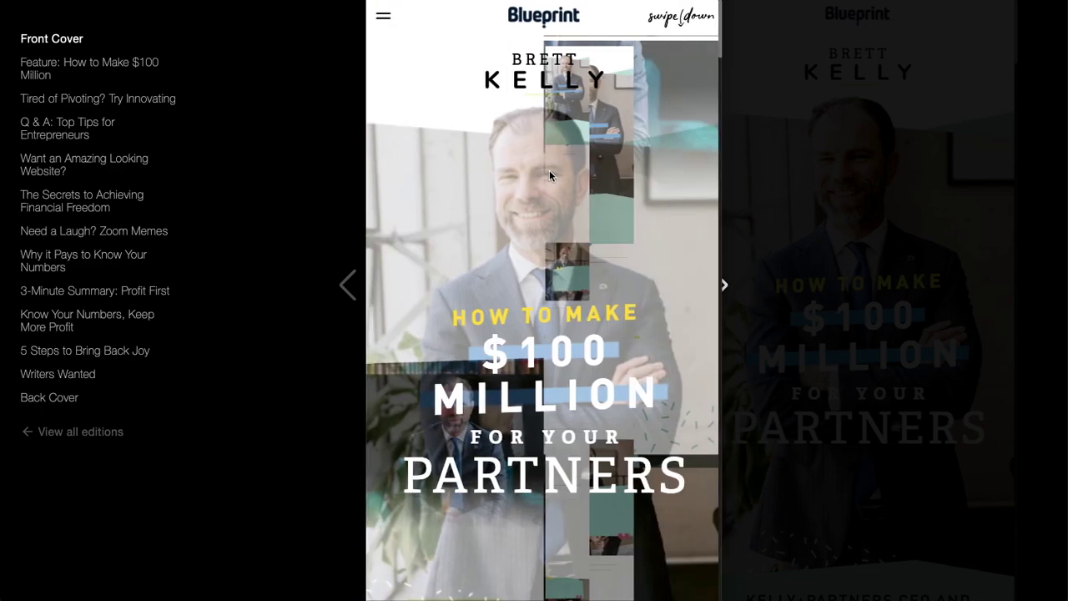
key("Right")
key("Right")
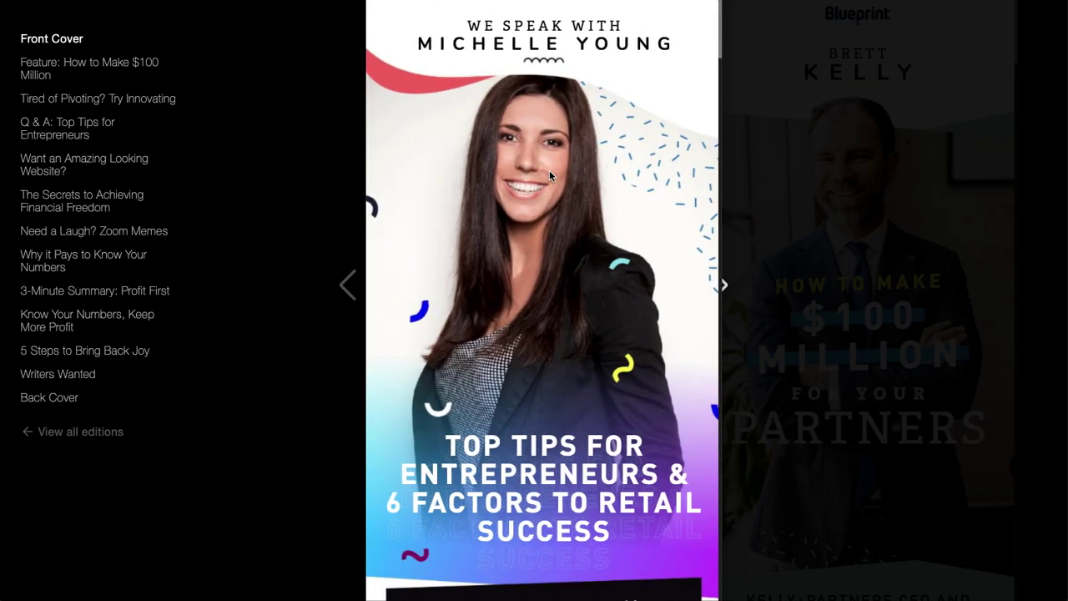